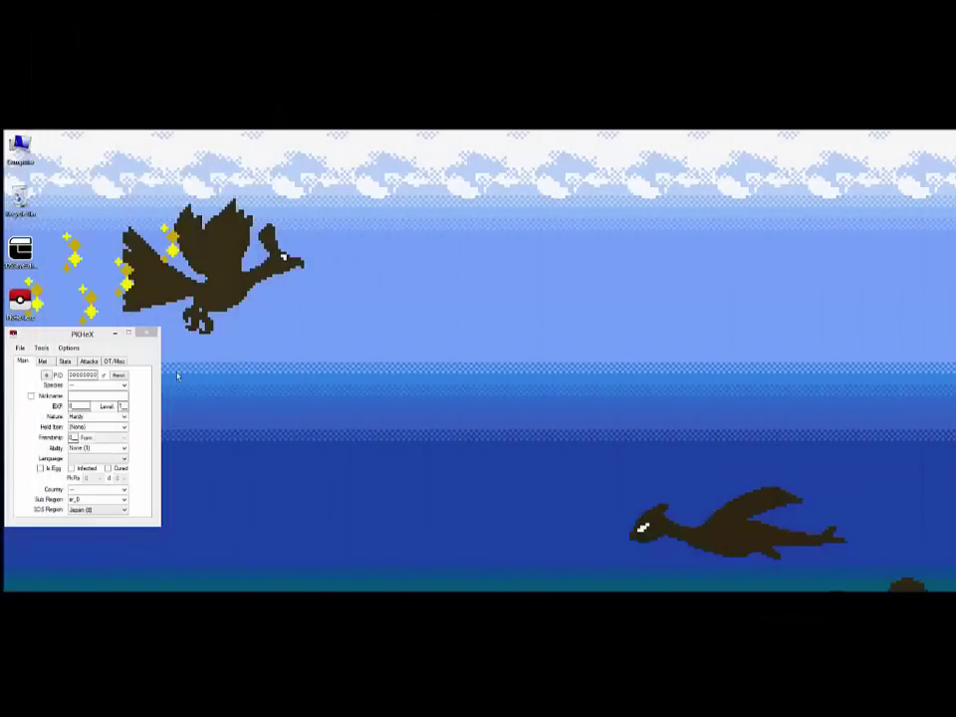
Step: Launch 3DSSaveEditor_en with administrator rights and dismiss its news window
right_click(30, 263)
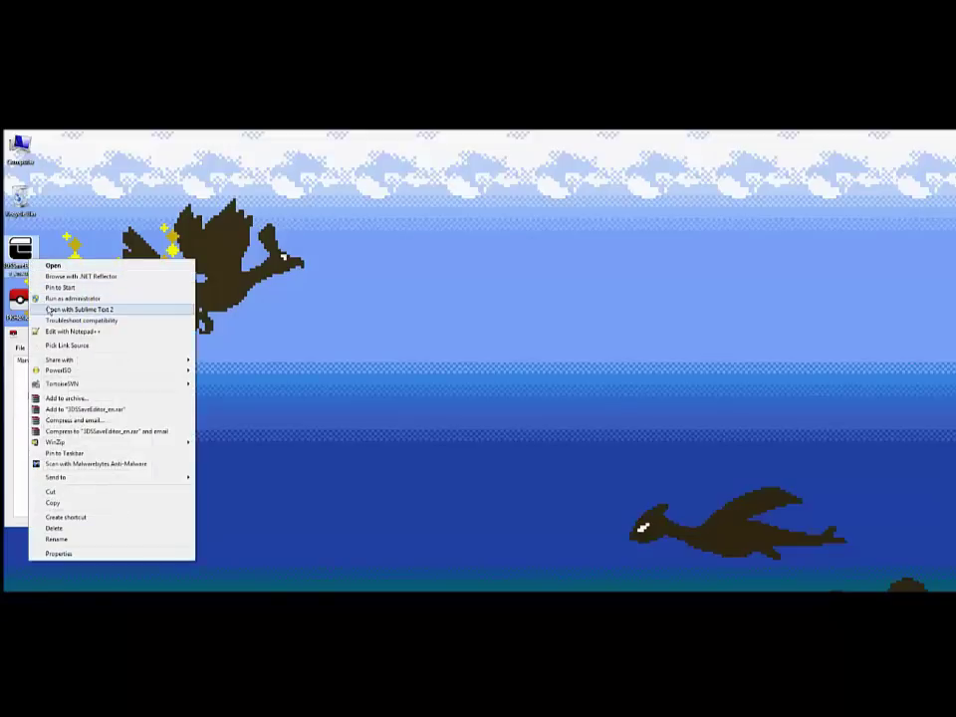
click(48, 298)
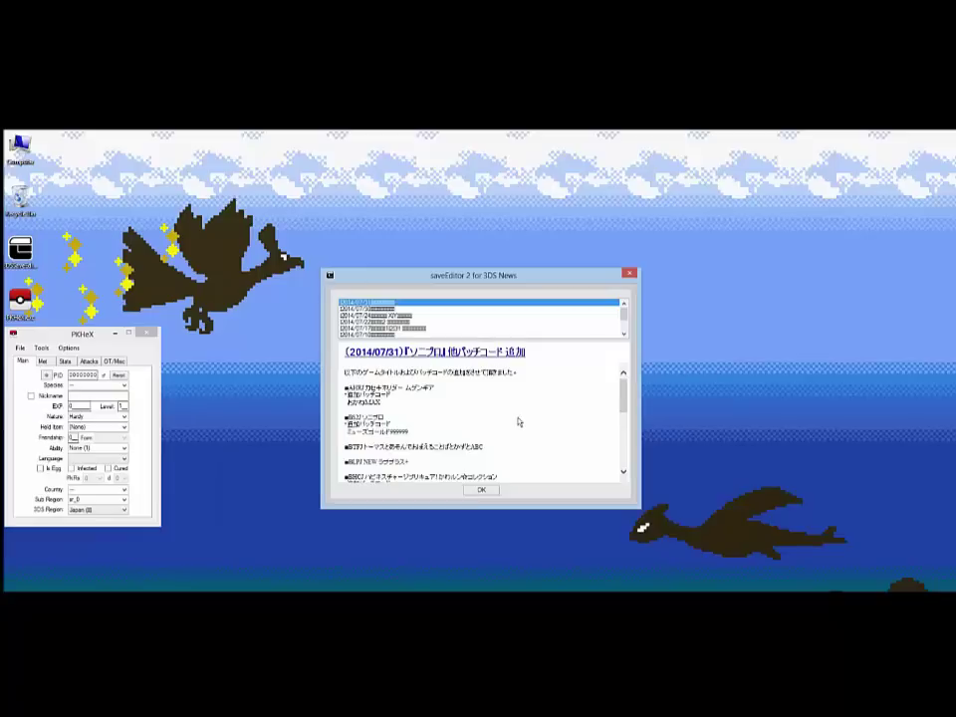
click(482, 491)
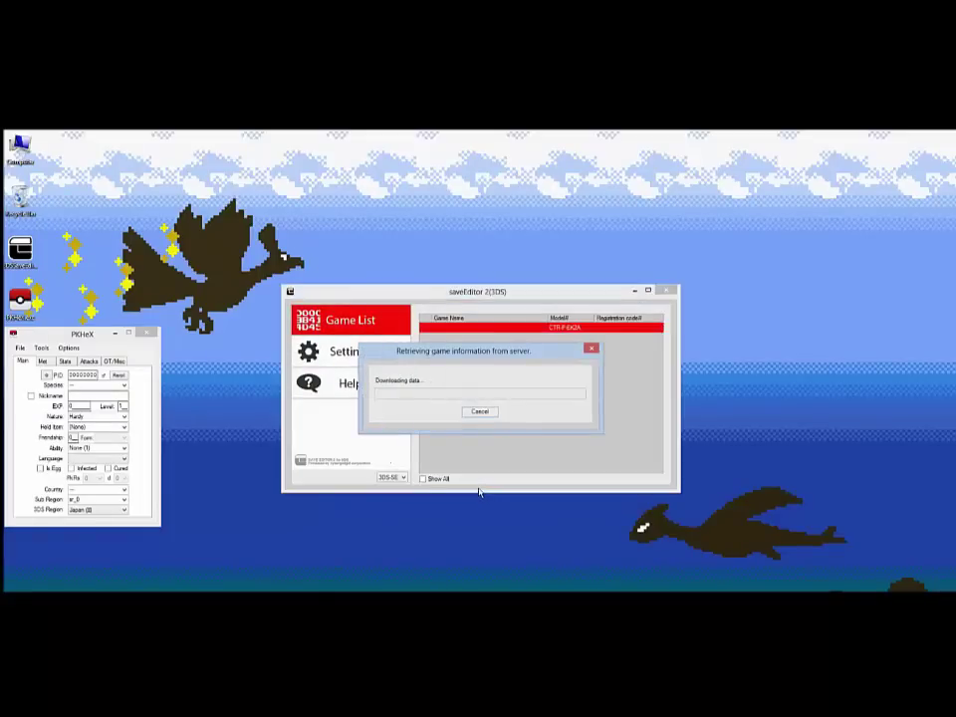
Step: In the listed game's Advanced Mode, enter 0 as the first digit at address 00000000 and apply the change, moving the pause alert aside
right_click(534, 330)
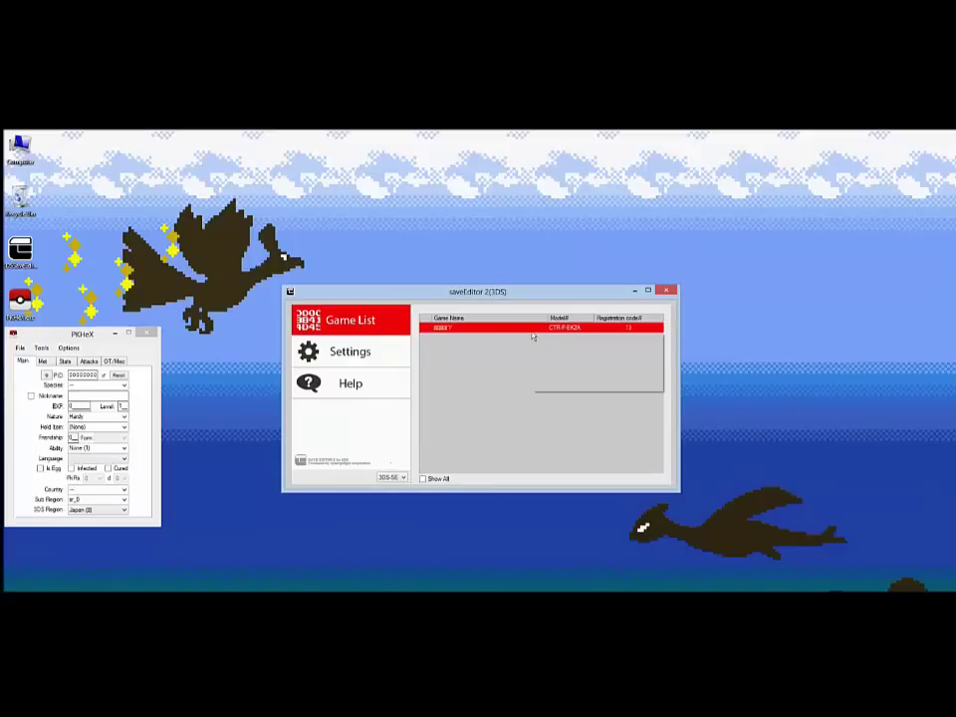
click(538, 348)
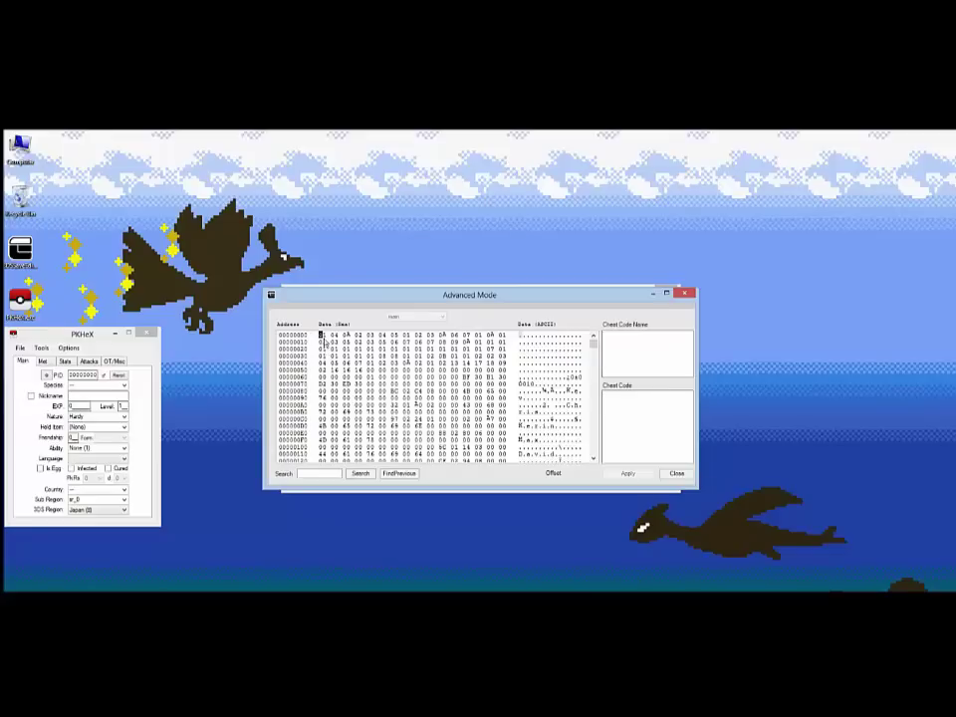
text(0)
click(610, 474)
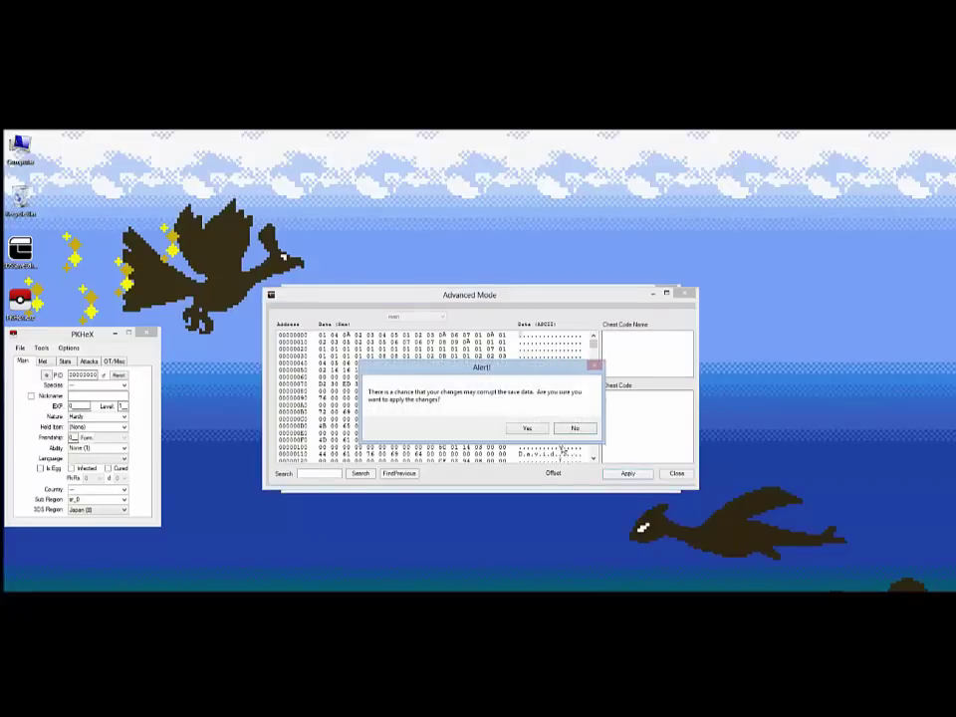
click(527, 429)
drag(519, 364, 860, 368)
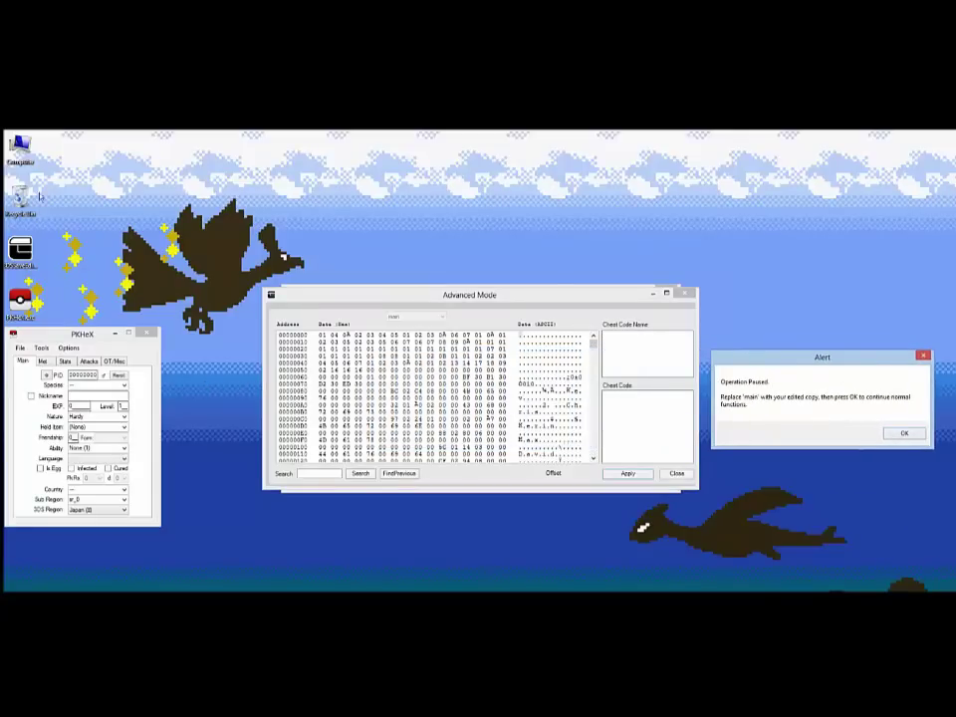
Step: Load the main file from the 3DSSE root folder into PKHeX and put the file window away
double_click(19, 149)
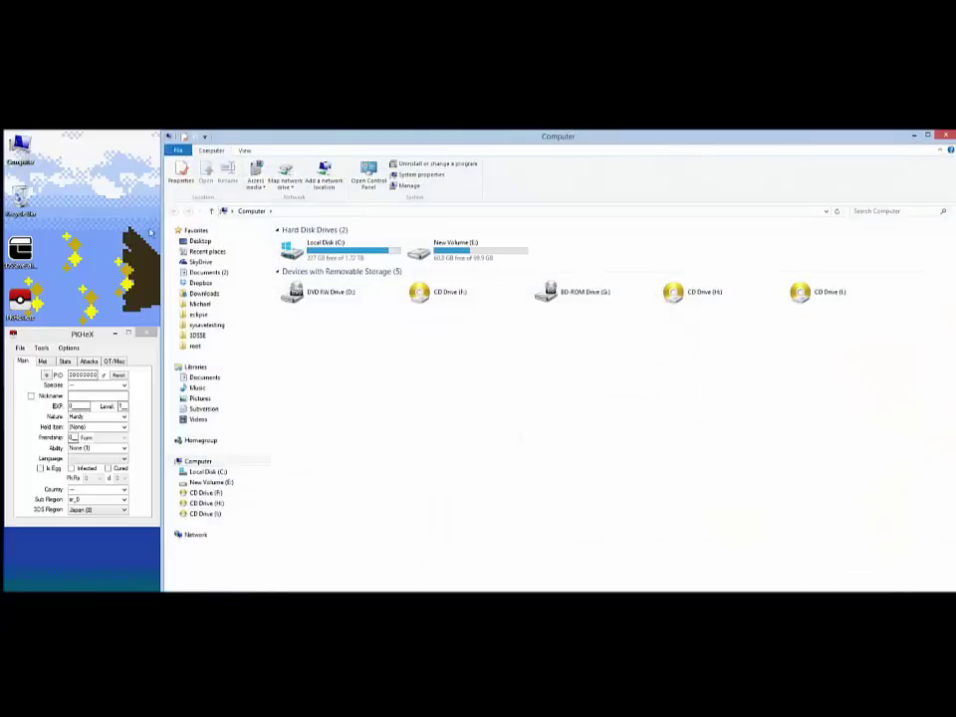
click(221, 345)
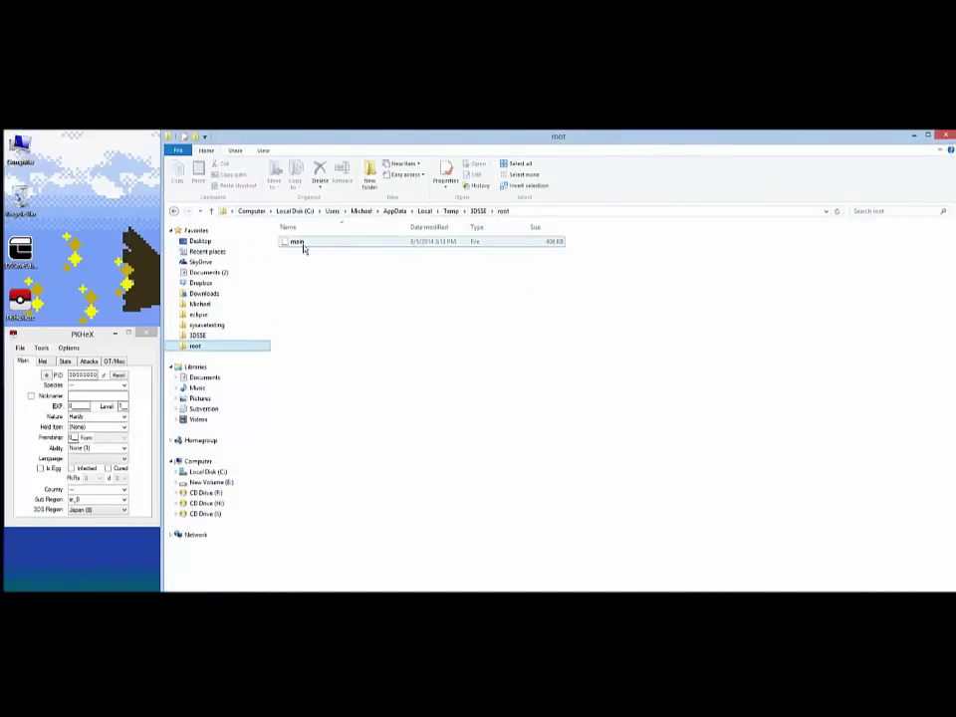
drag(303, 249, 132, 423)
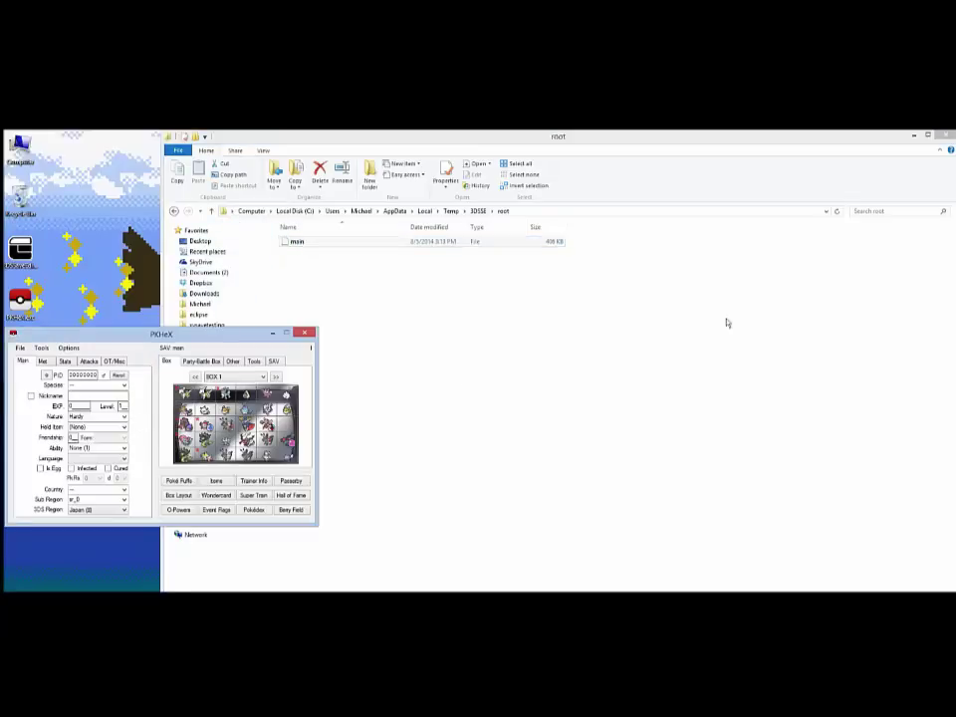
click(921, 157)
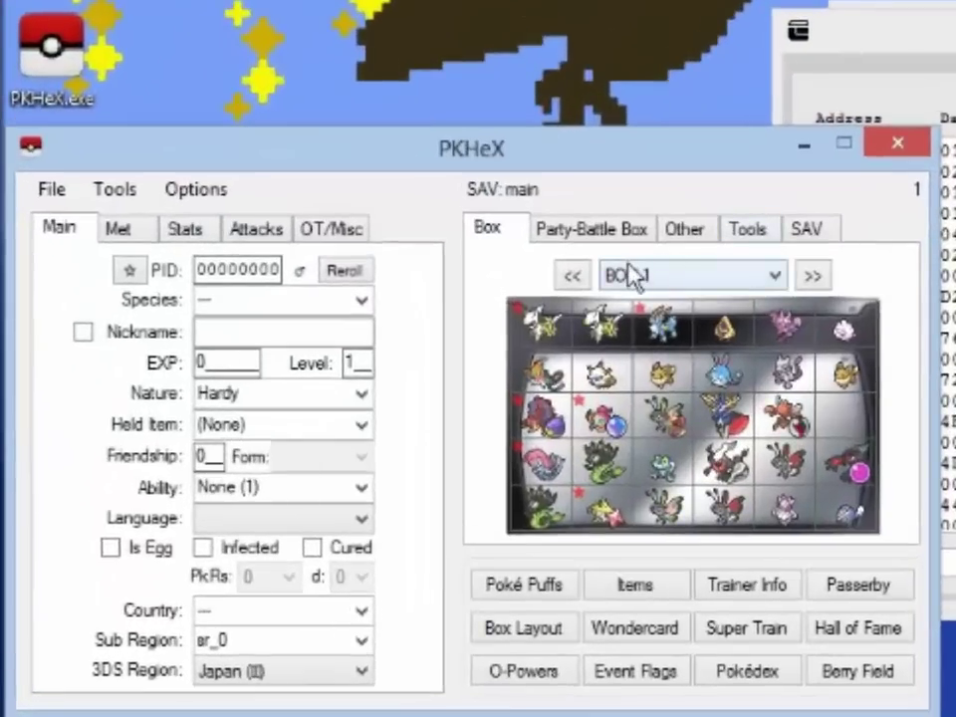
Step: Switch to the Hax box and load its Latios into the editor
click(629, 269)
scroll(687, 438, down, 1)
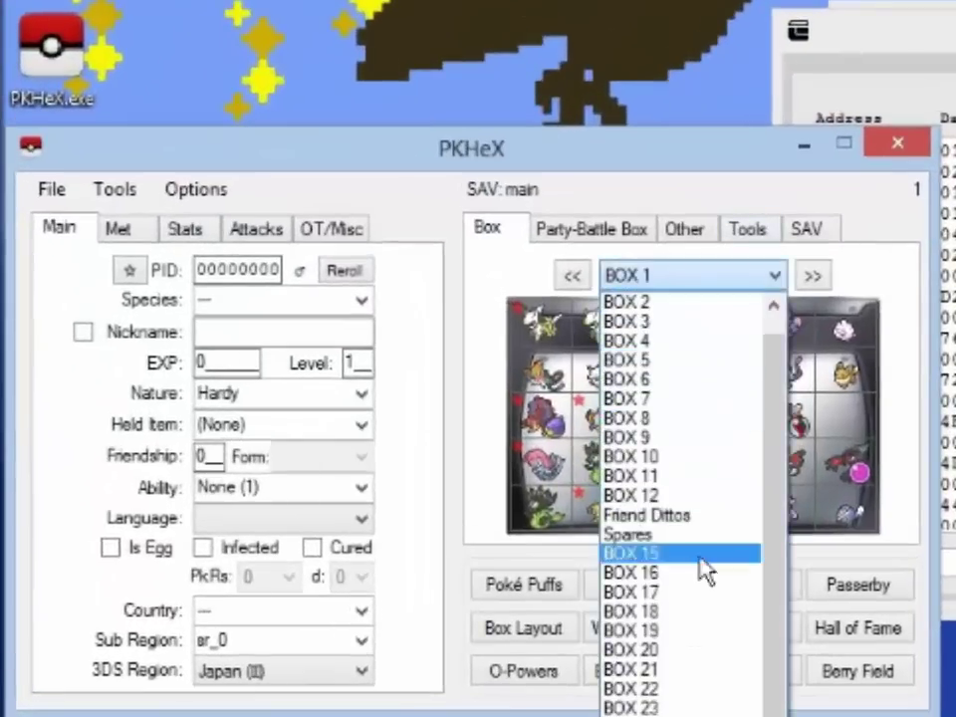
click(701, 715)
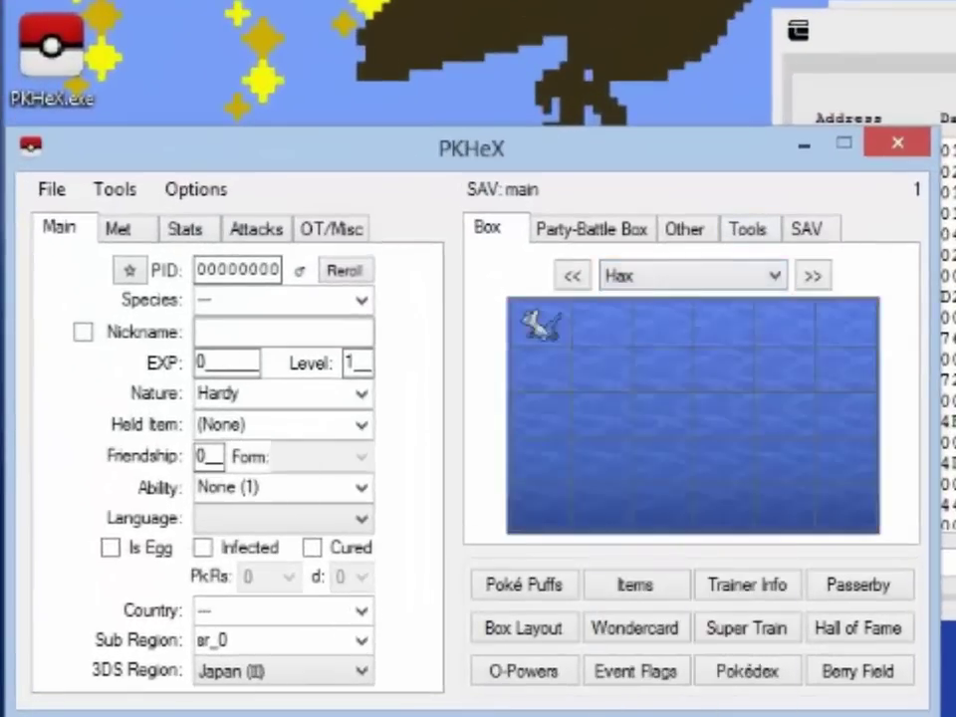
right_click(548, 332)
click(588, 354)
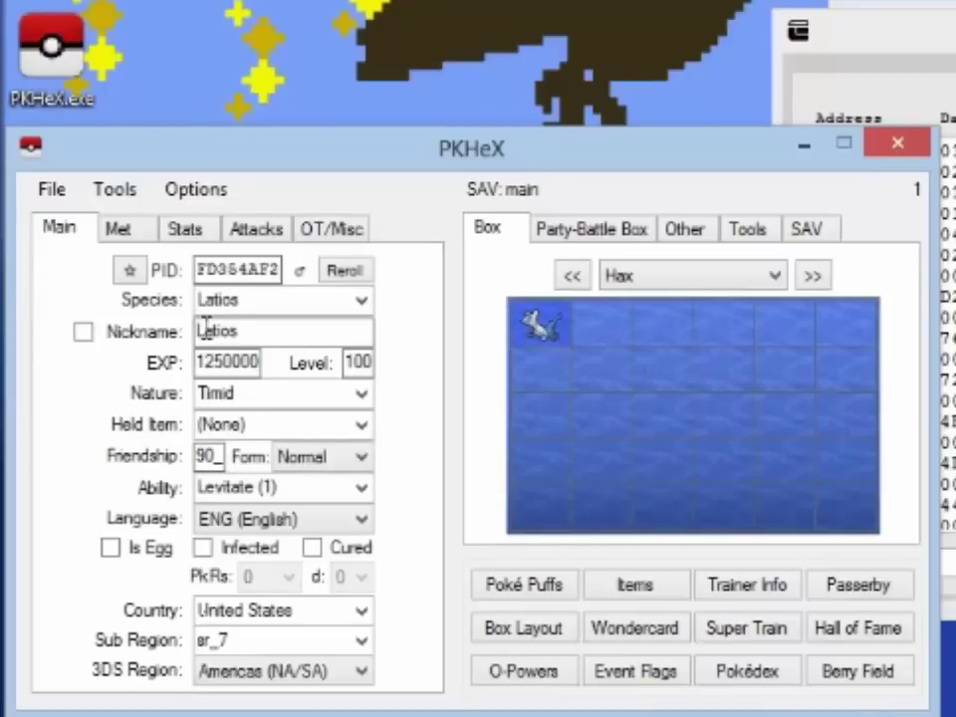
Step: Nickname the Latios Hax and give it Soul Dew as its held item
click(160, 333)
drag(269, 333, 122, 312)
text(Hax)
click(341, 430)
text(soul Dew)
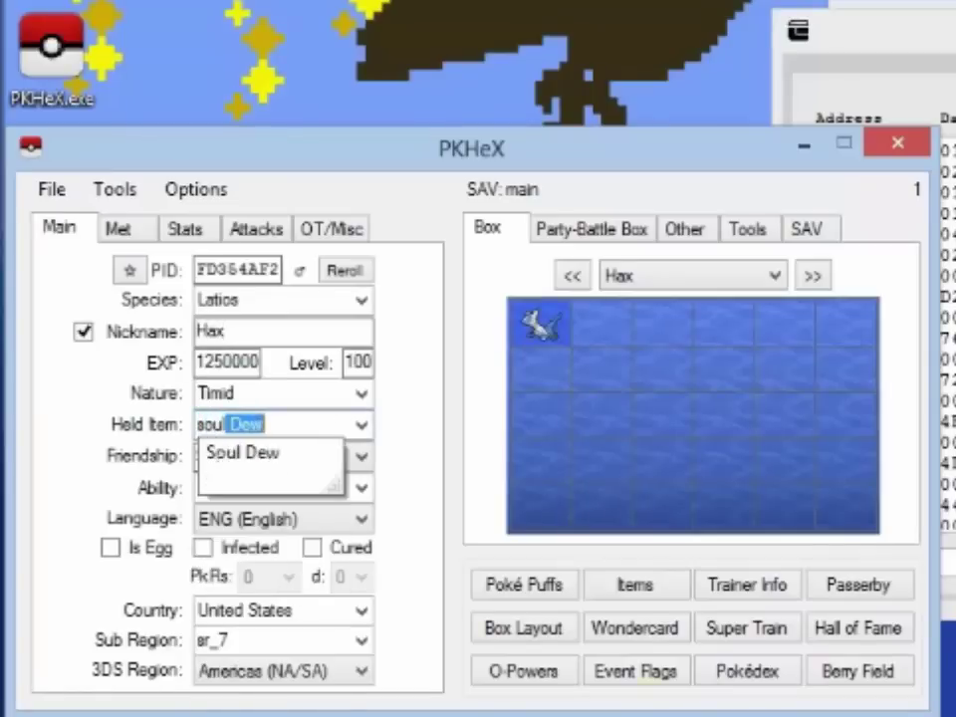
click(249, 454)
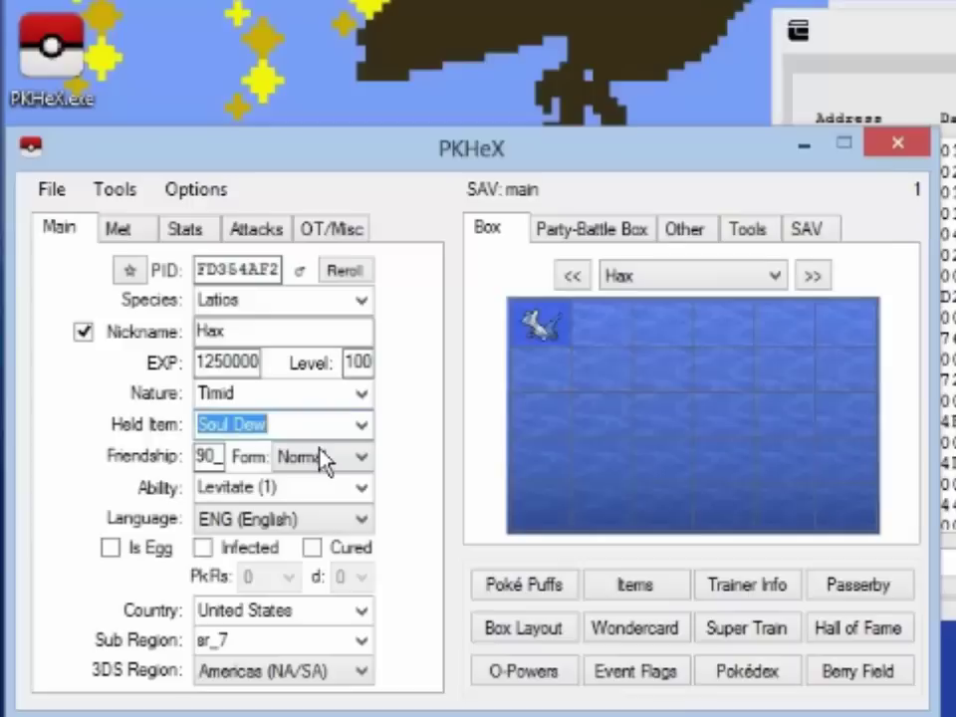
Step: Set the Latios's form to Mega and its ability to Levitate (H)
click(321, 458)
click(325, 505)
click(363, 488)
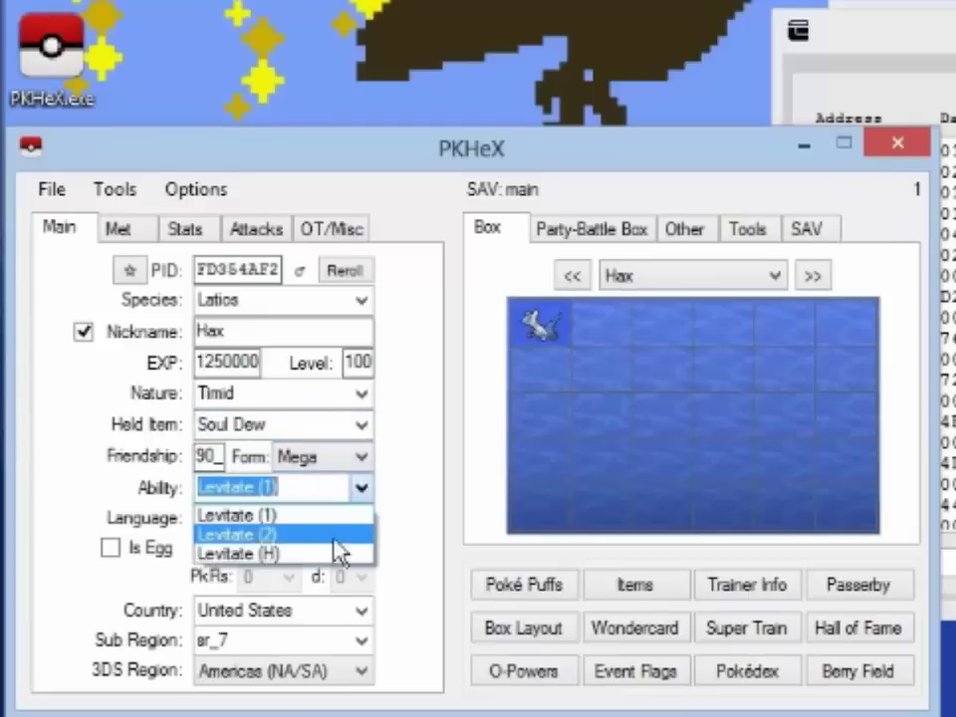
click(319, 553)
Step: Replace the Latios's first two current moves with Judgment and Dark Void
click(257, 228)
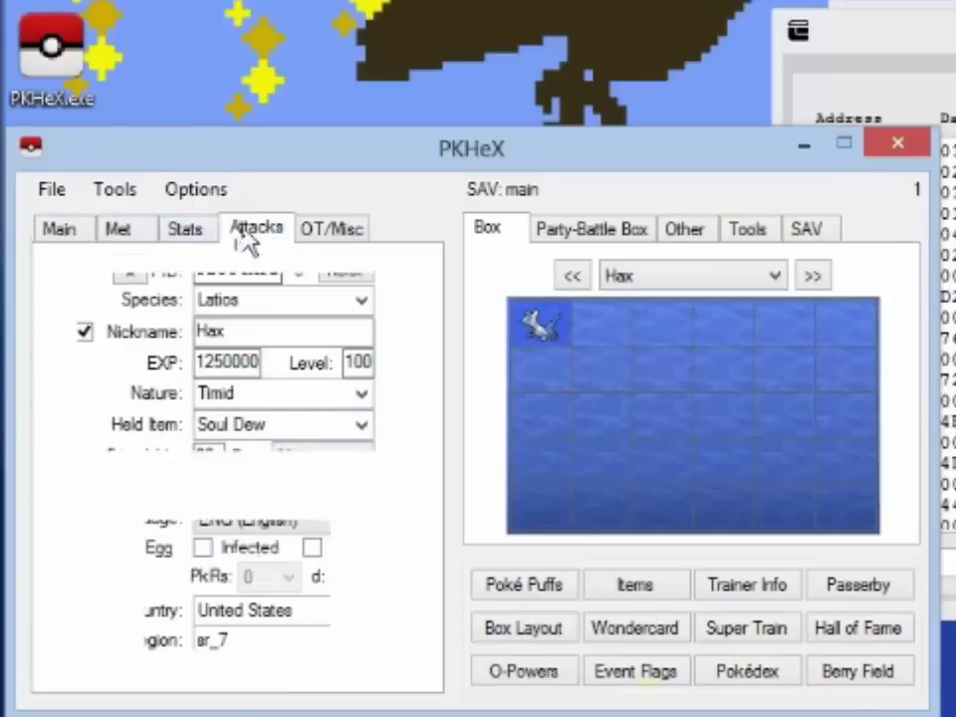
click(209, 325)
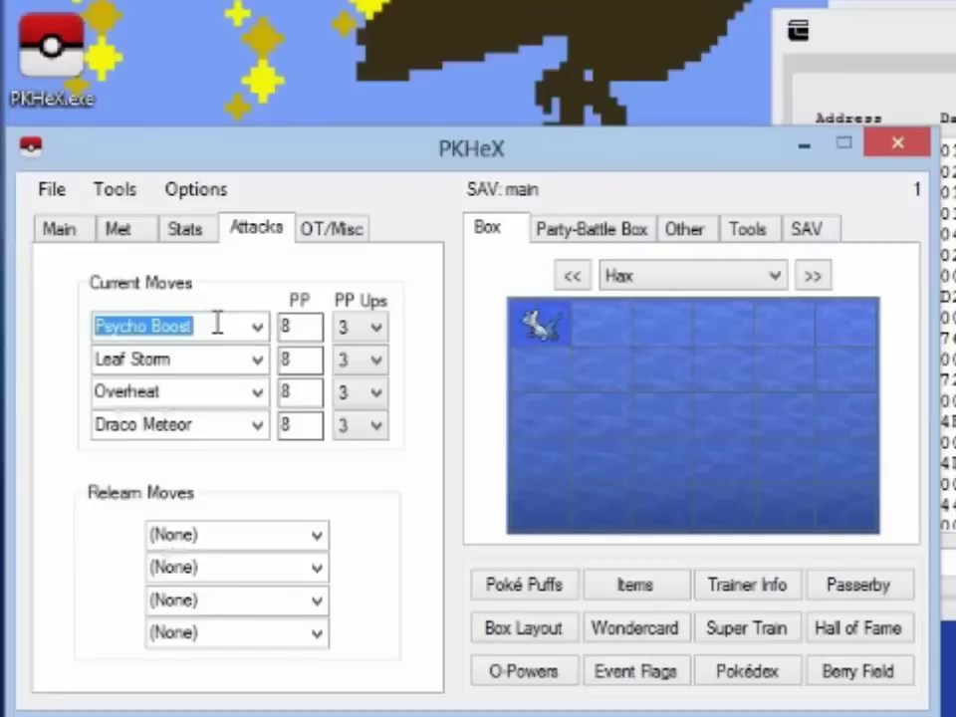
text(jud)
key(Tab)
key(Tab)
key(Tab)
text(dar)
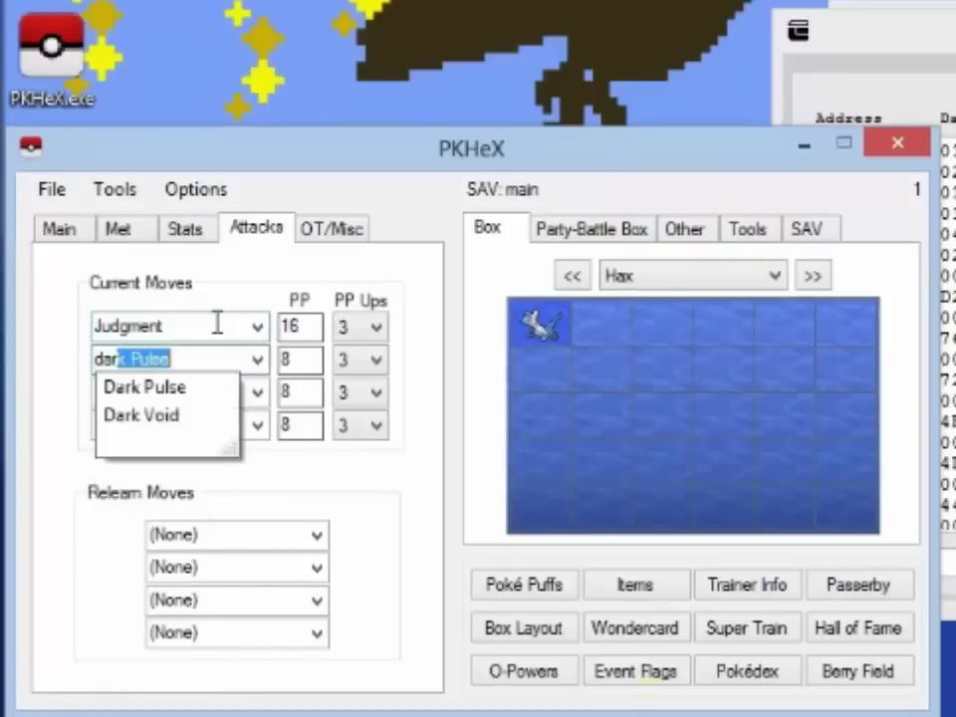
key(Down)
key(Down)
key(Tab)
key(Tab)
key(Tab)
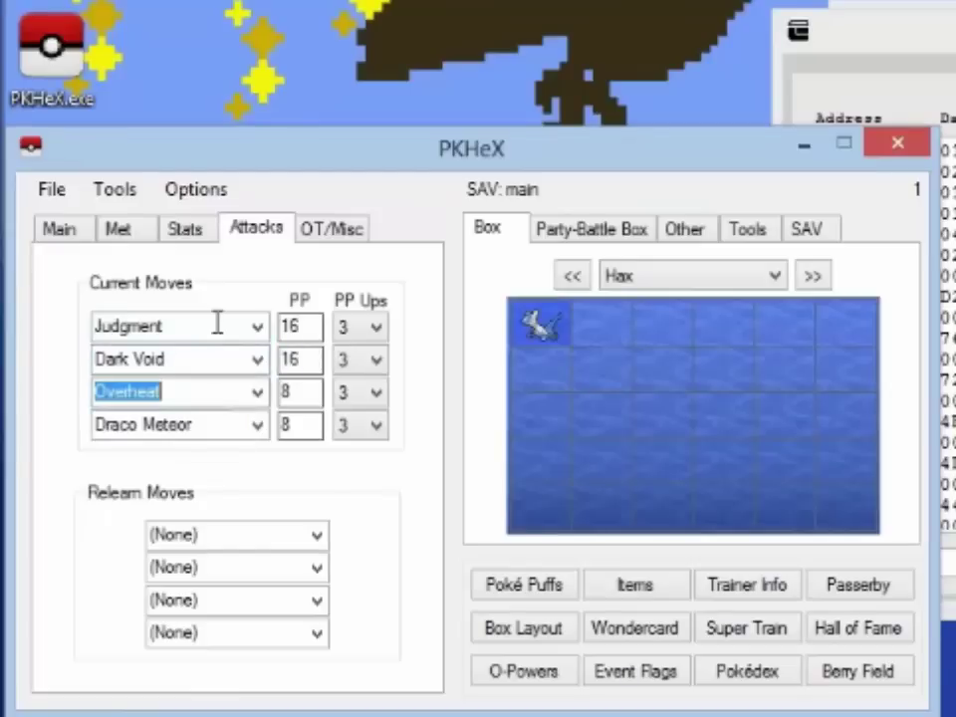
Step: Replace the third and fourth current moves with Hyperspace Hole and Thousand Arrows
text(hyper Beam)
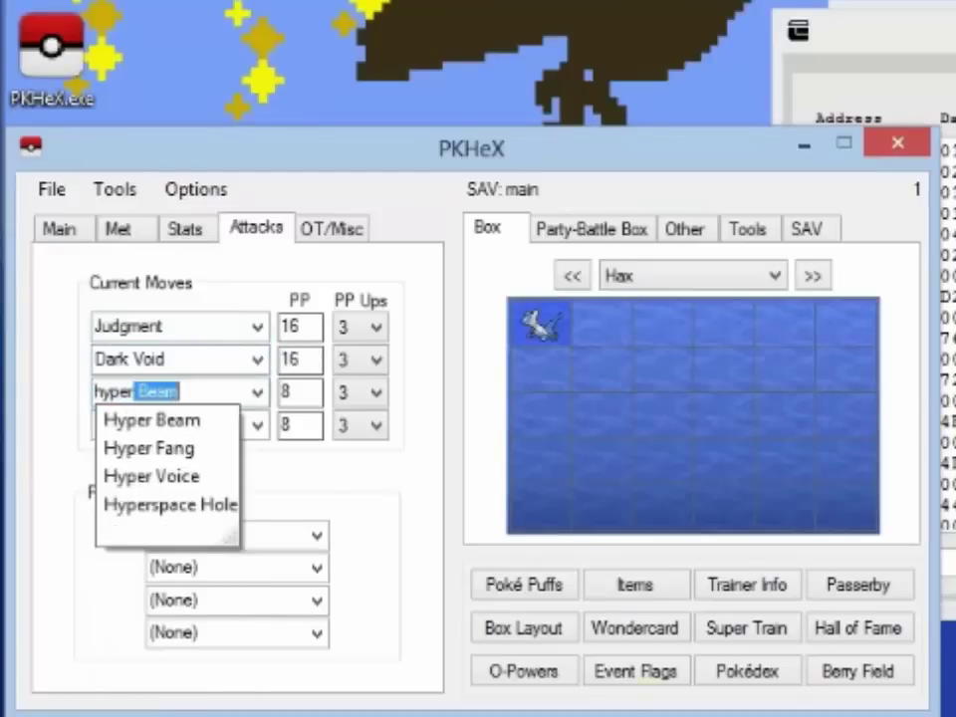
key(Down)
key(Down)
key(Down)
key(Down)
key(Tab)
key(Tab)
key(Tab)
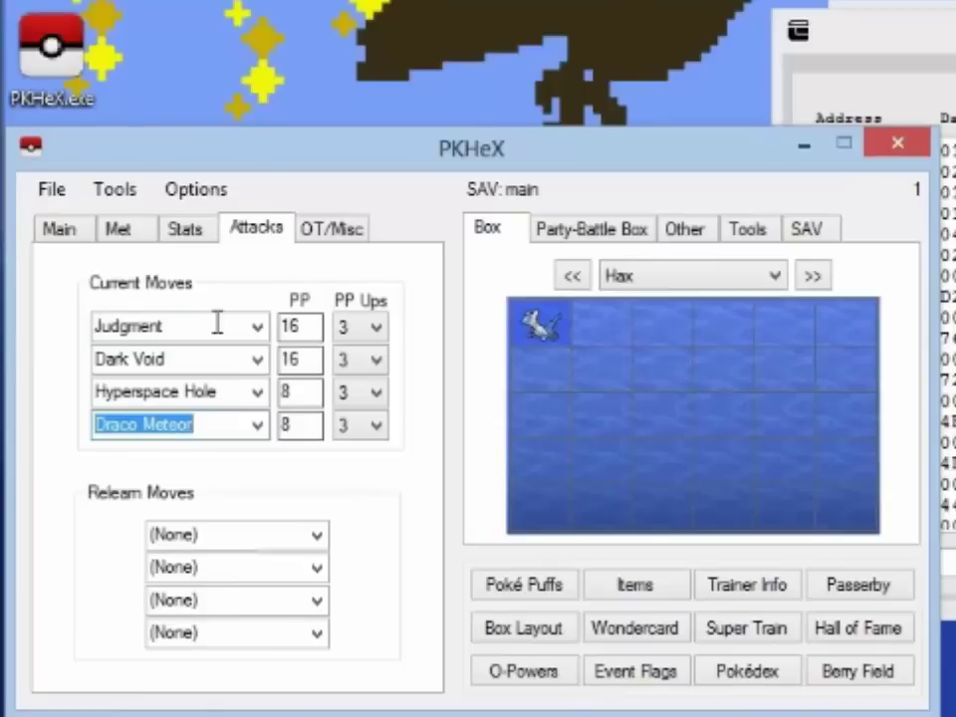
text(thousand Arrows)
key(Tab)
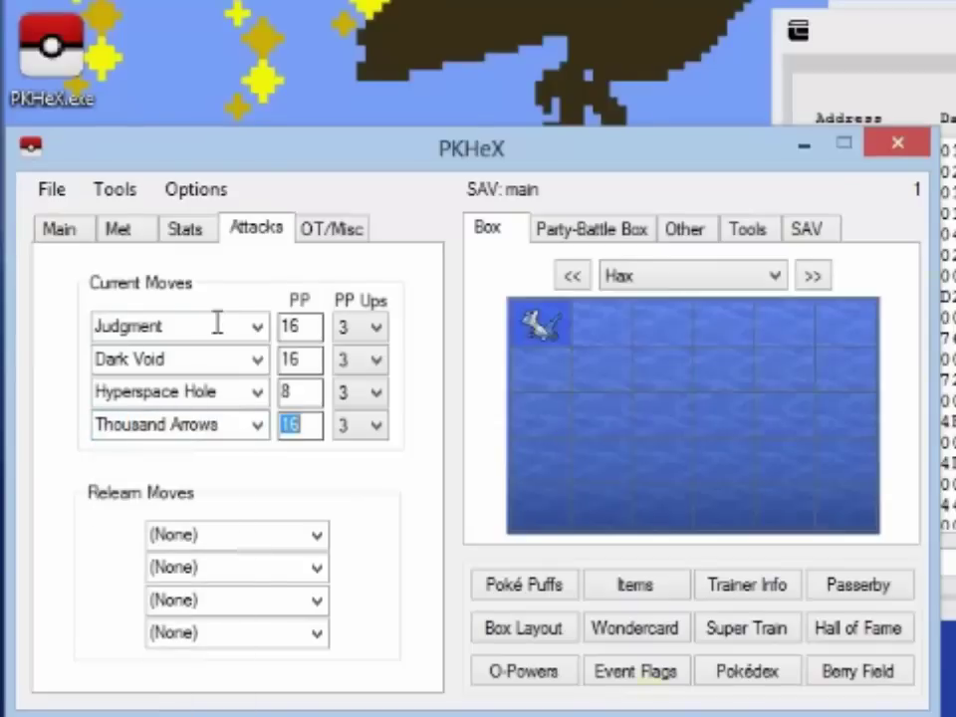
Step: Set the TID in the Latios's original trainer information to 31337
click(326, 231)
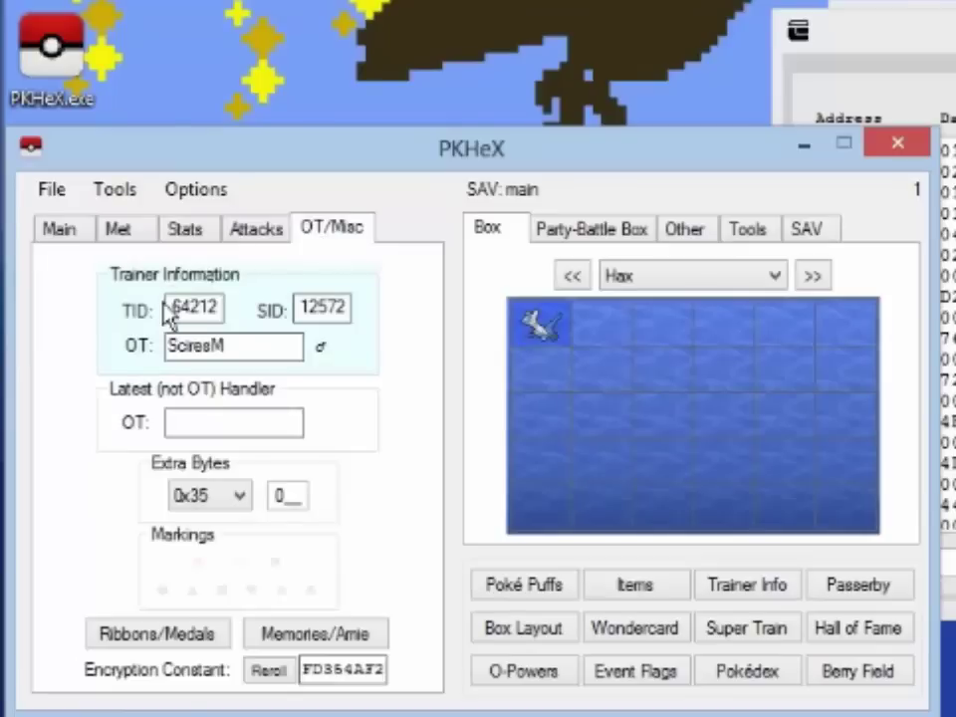
drag(166, 305, 443, 354)
text(31337)
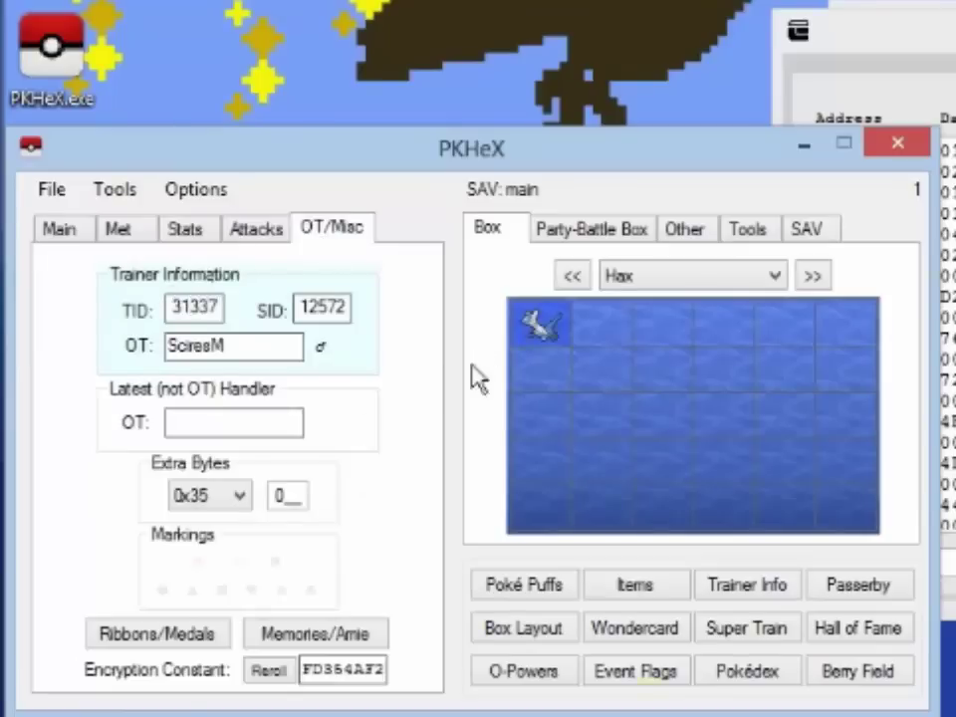
Step: Write the edited Latios to the first three slots of the Hax box
right_click(528, 329)
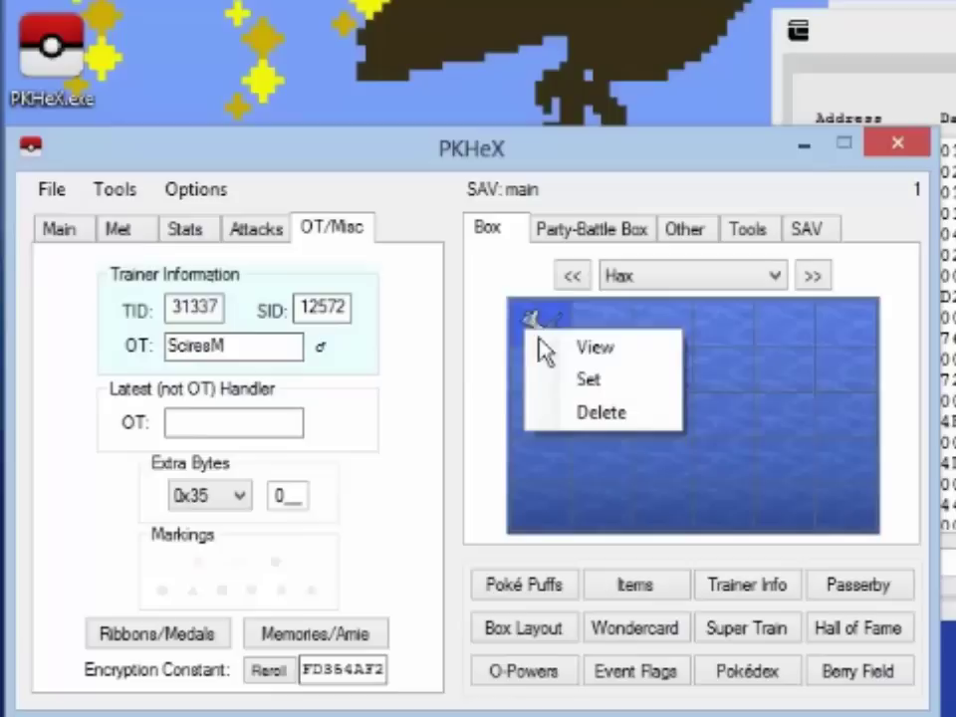
click(551, 380)
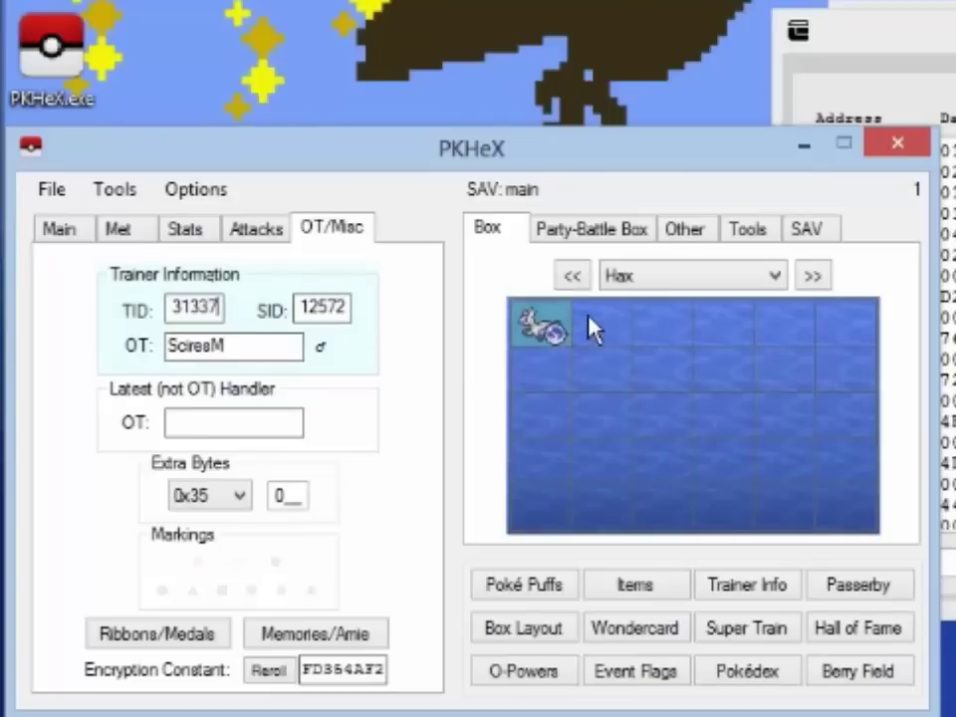
right_click(589, 322)
click(612, 368)
right_click(657, 329)
click(682, 368)
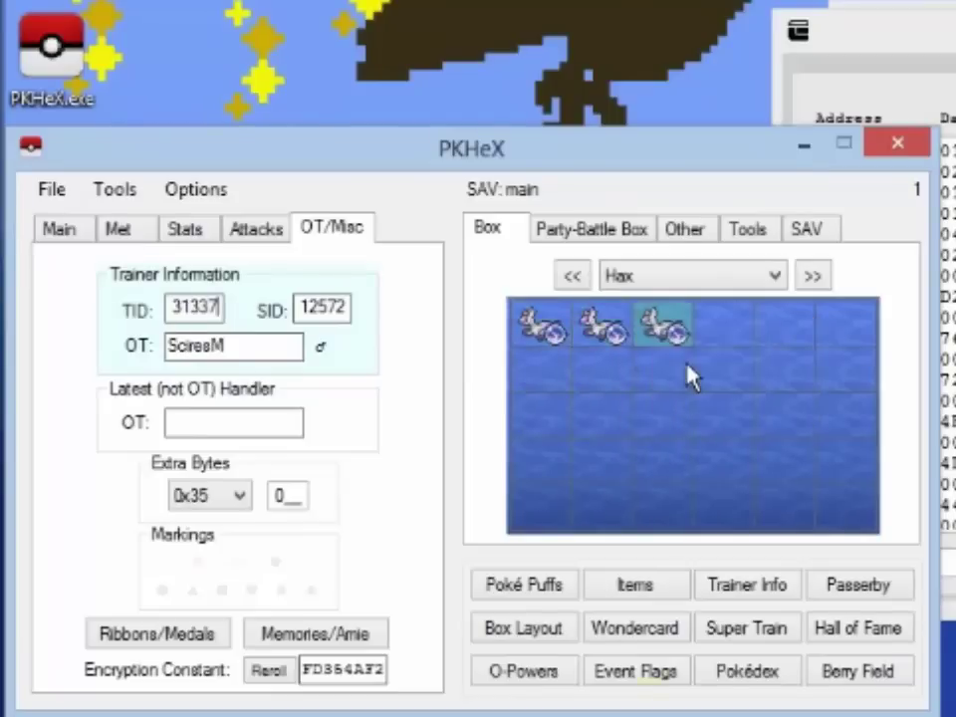
Step: Change the trainer's first saved saying to Hax and close the trainer data editor
click(730, 586)
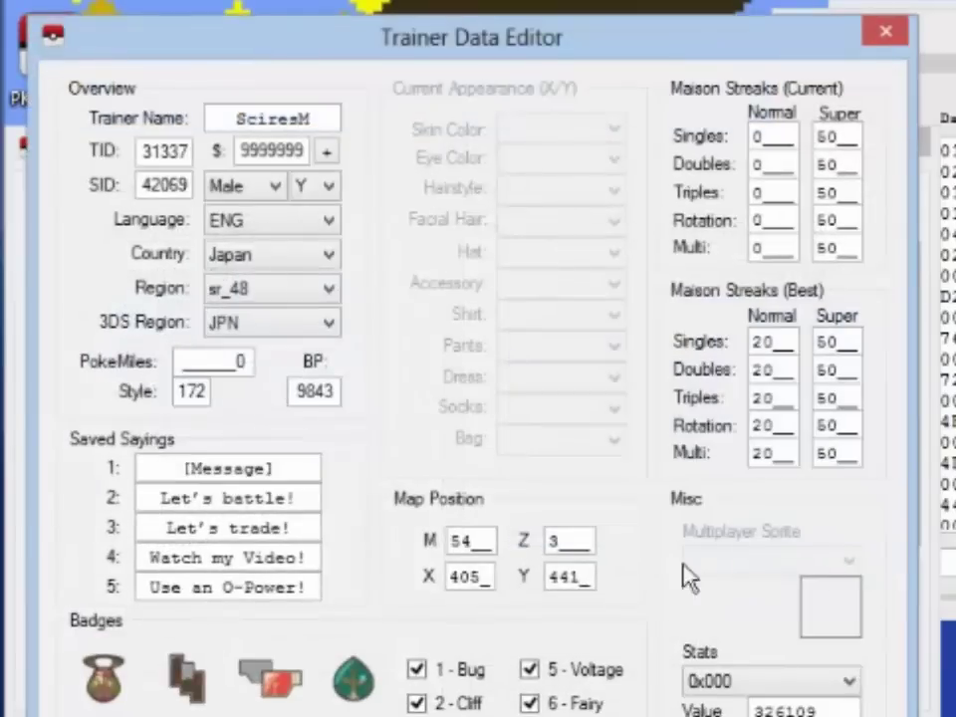
drag(303, 465, 87, 472)
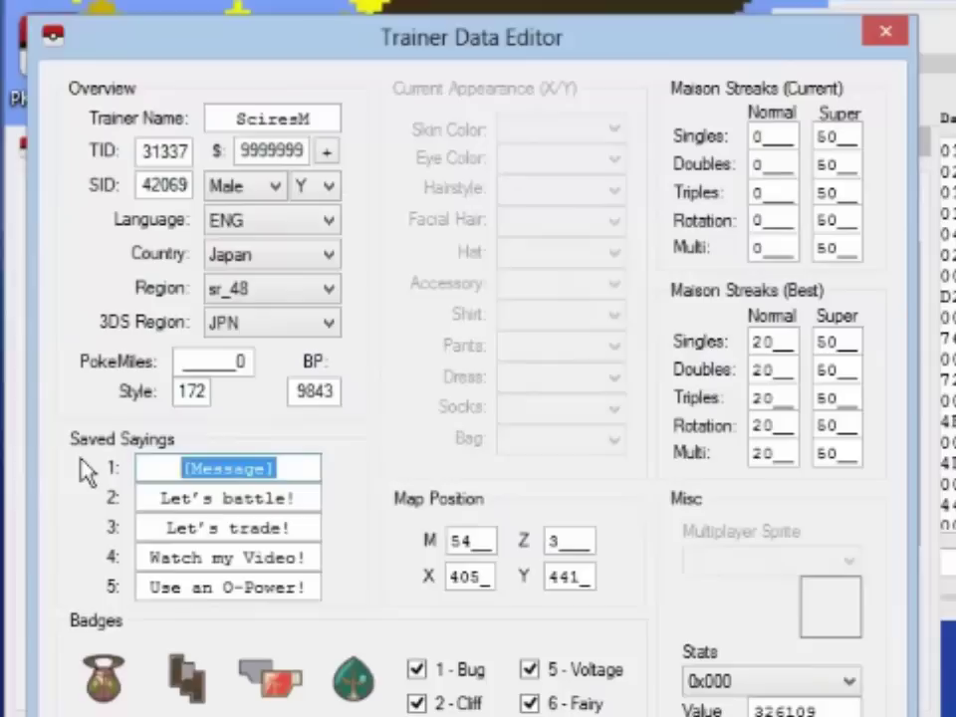
text(Hax)
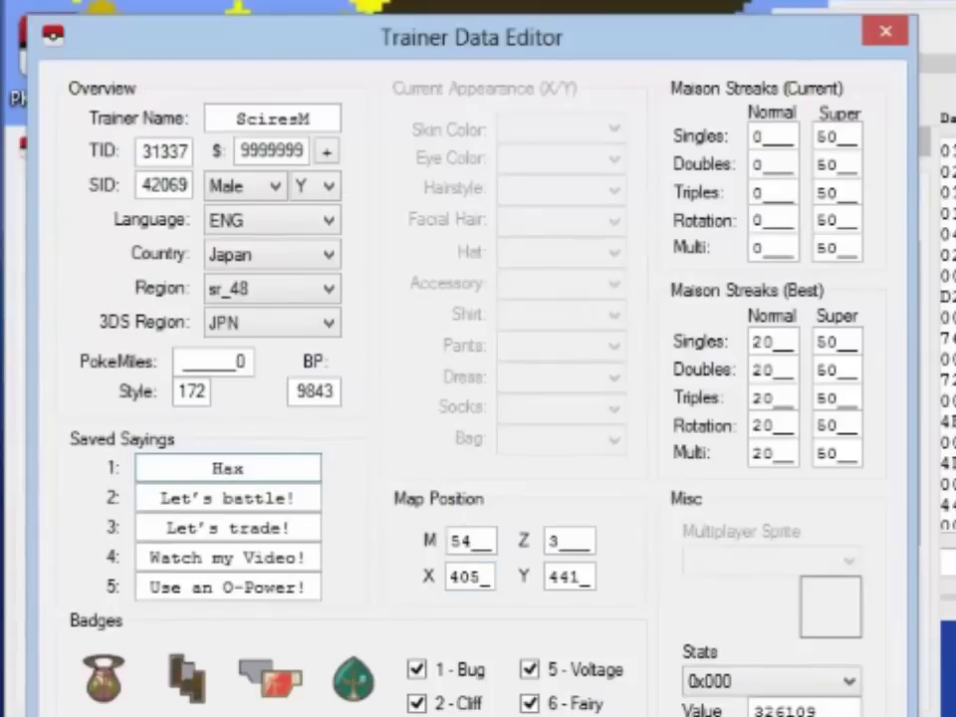
key(Return)
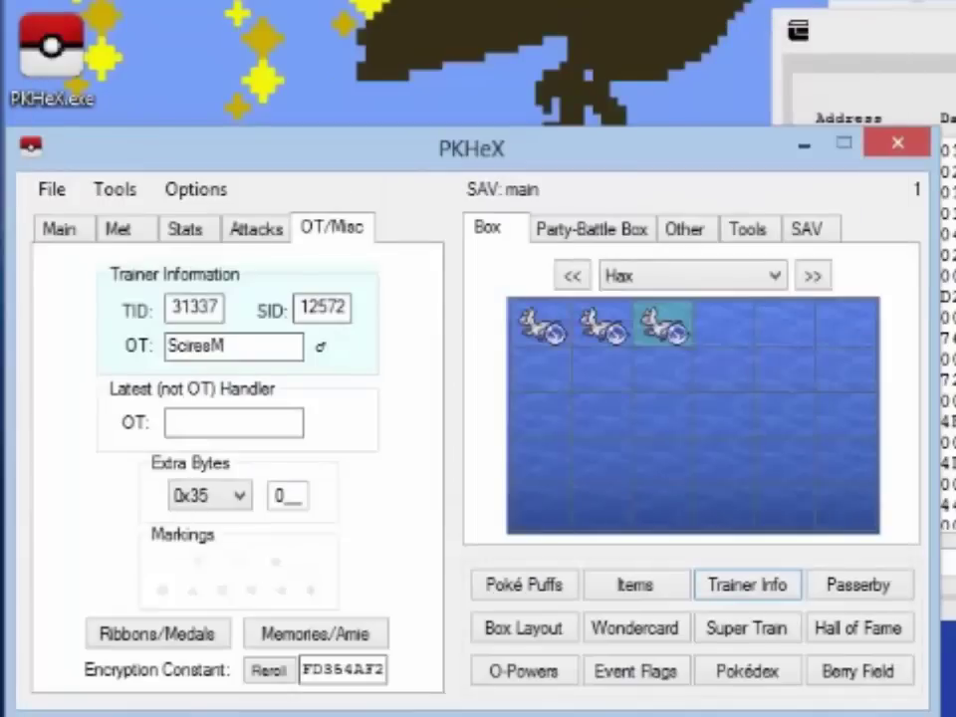
Step: Export the edited save over the existing main file in the 3DSSE root folder and resume the paused save editor operation
click(805, 237)
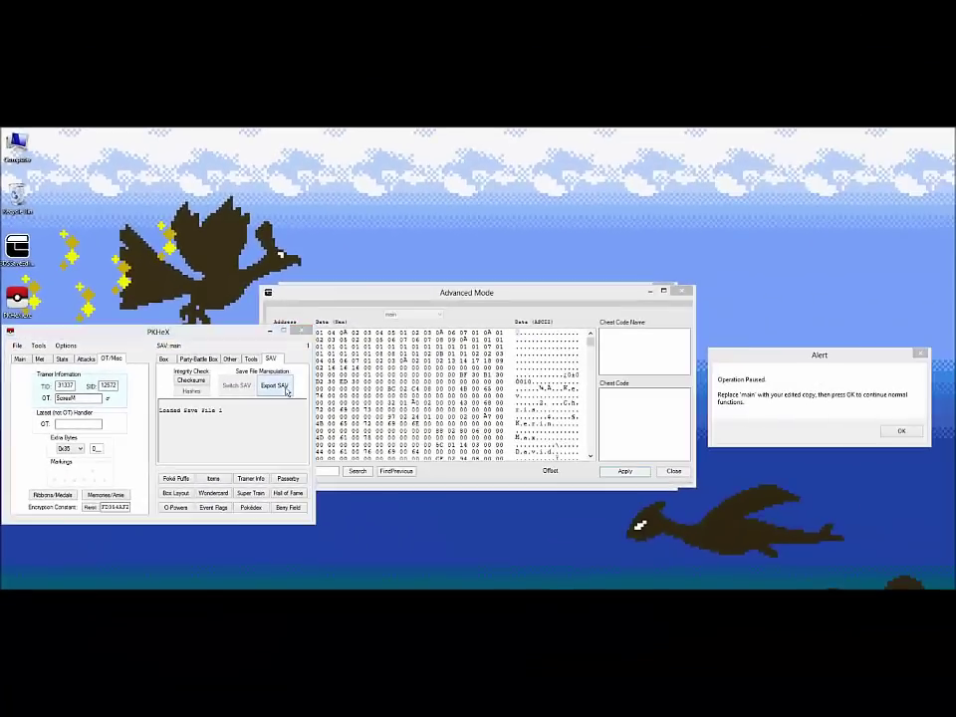
click(835, 312)
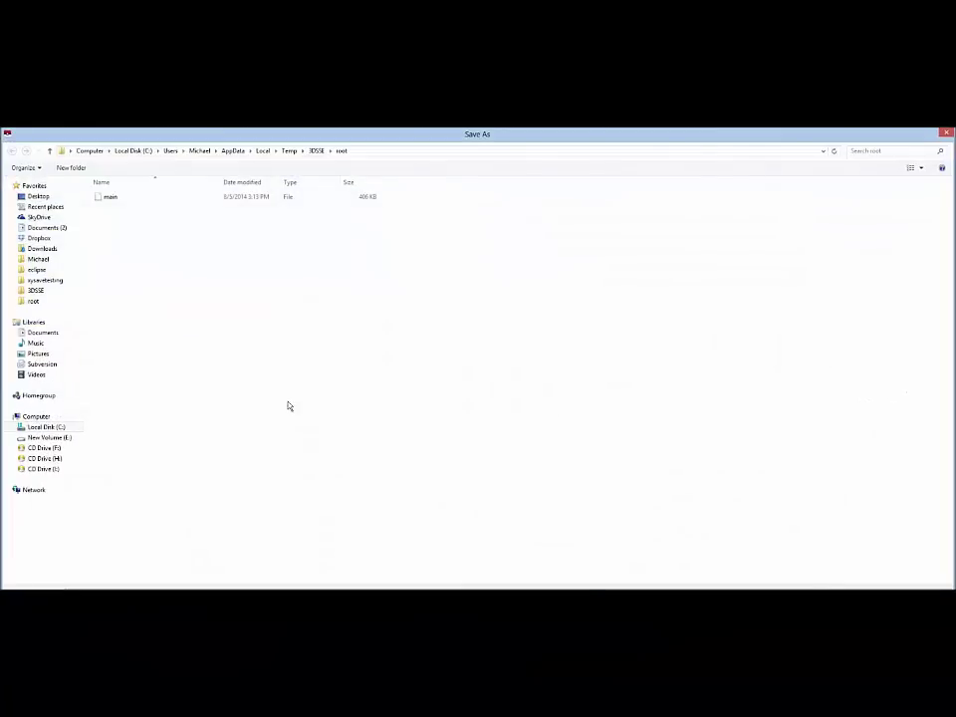
key(Return)
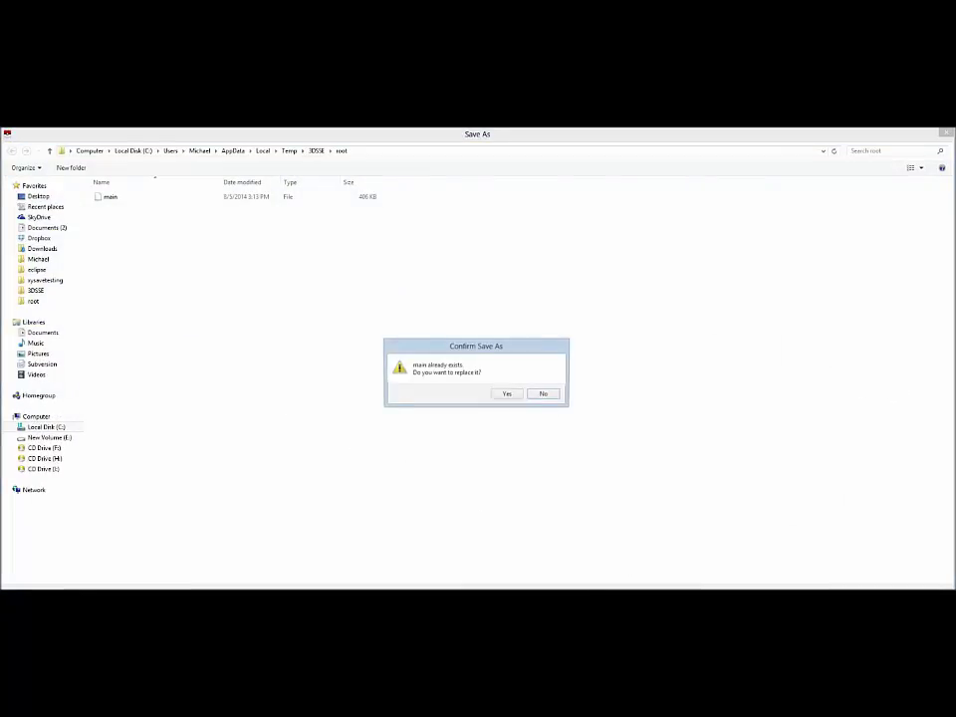
click(517, 396)
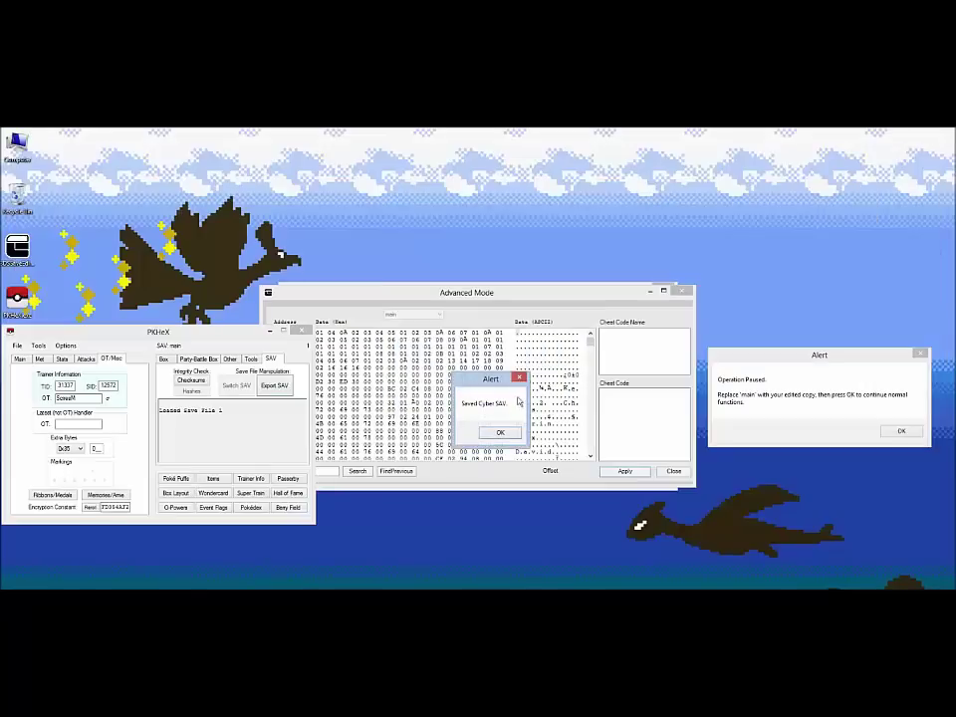
click(501, 432)
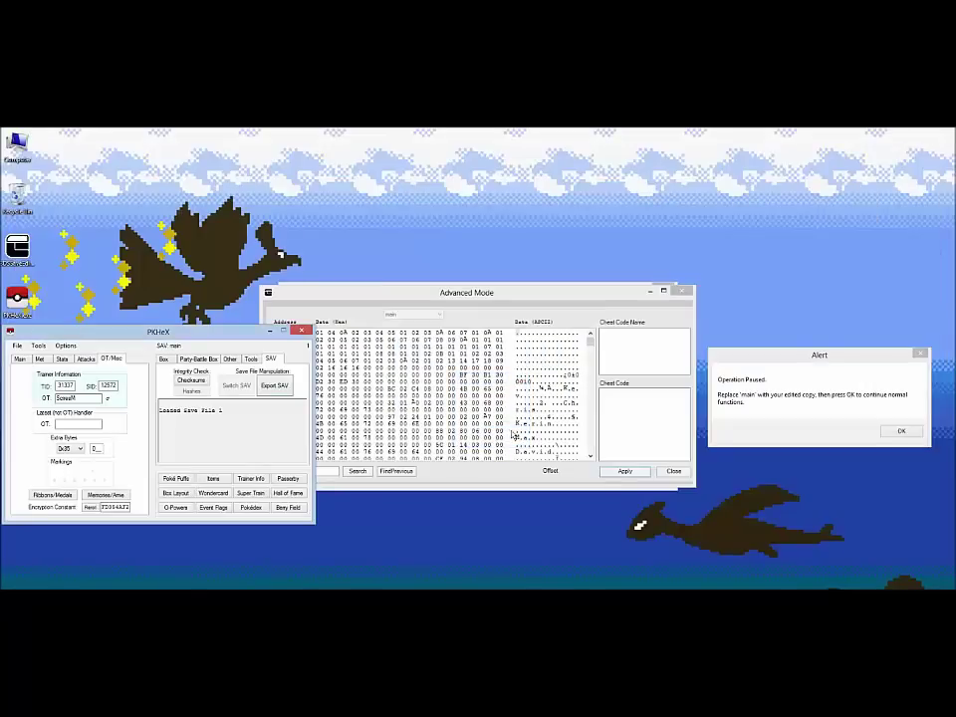
click(898, 432)
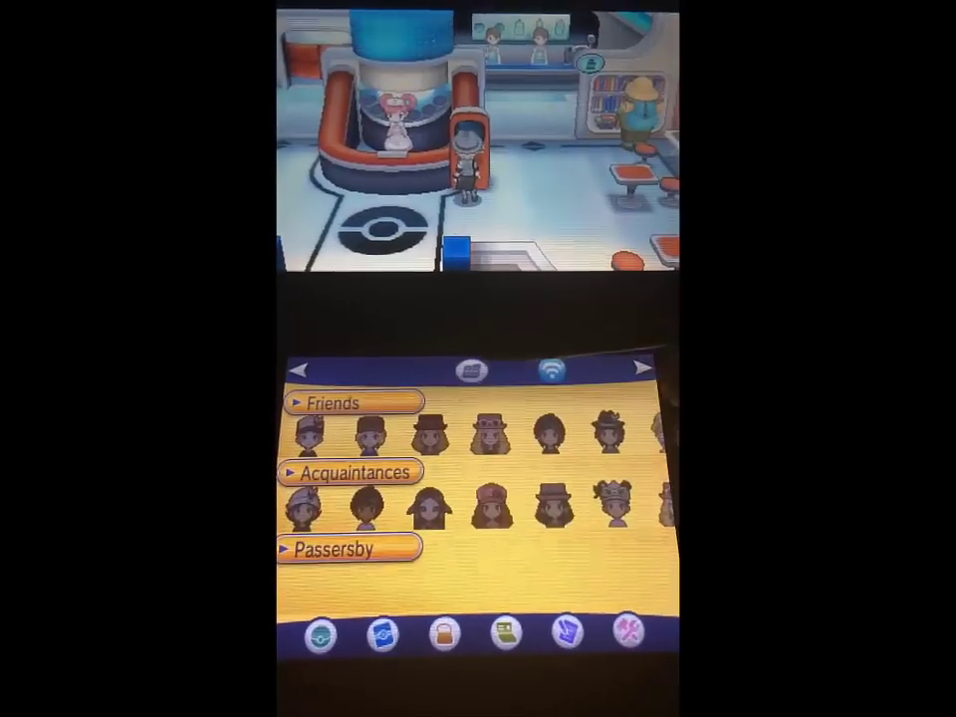
click(640, 367)
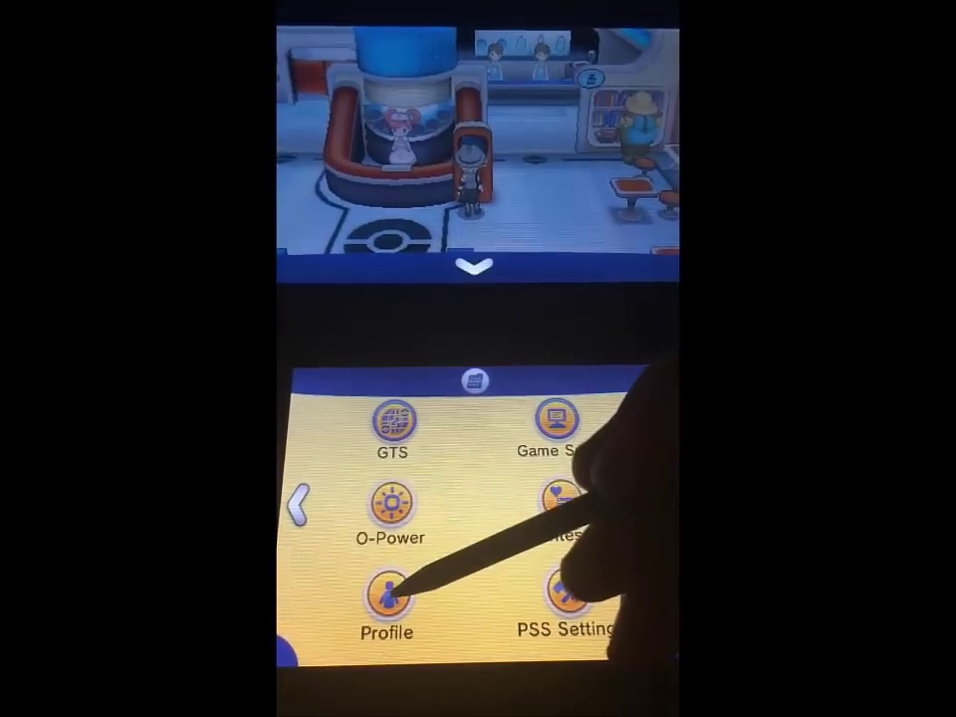
click(393, 595)
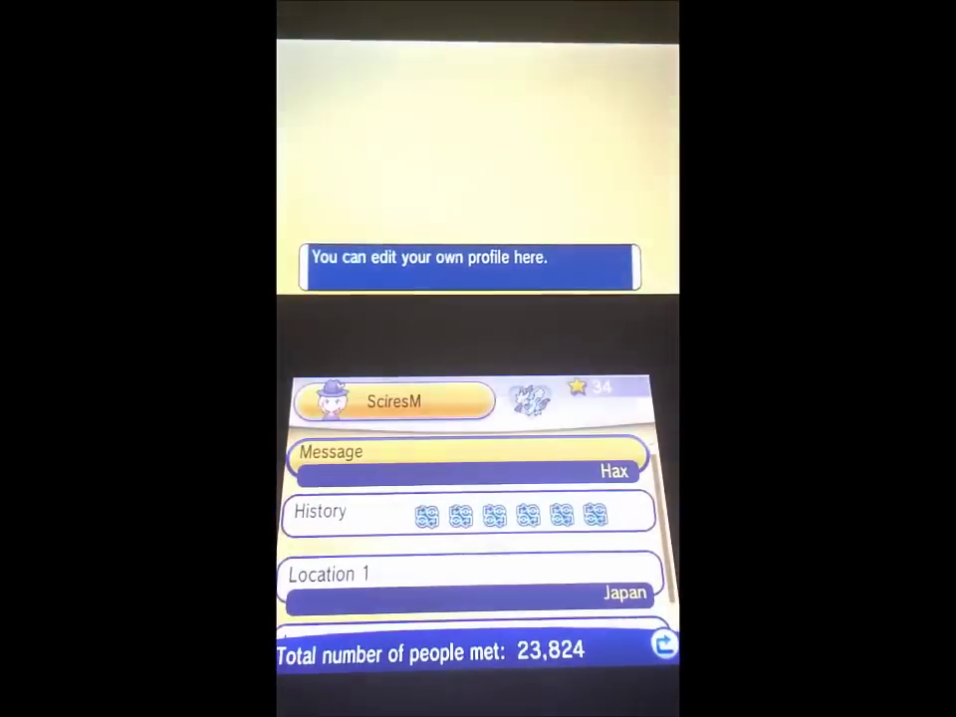
key(b)
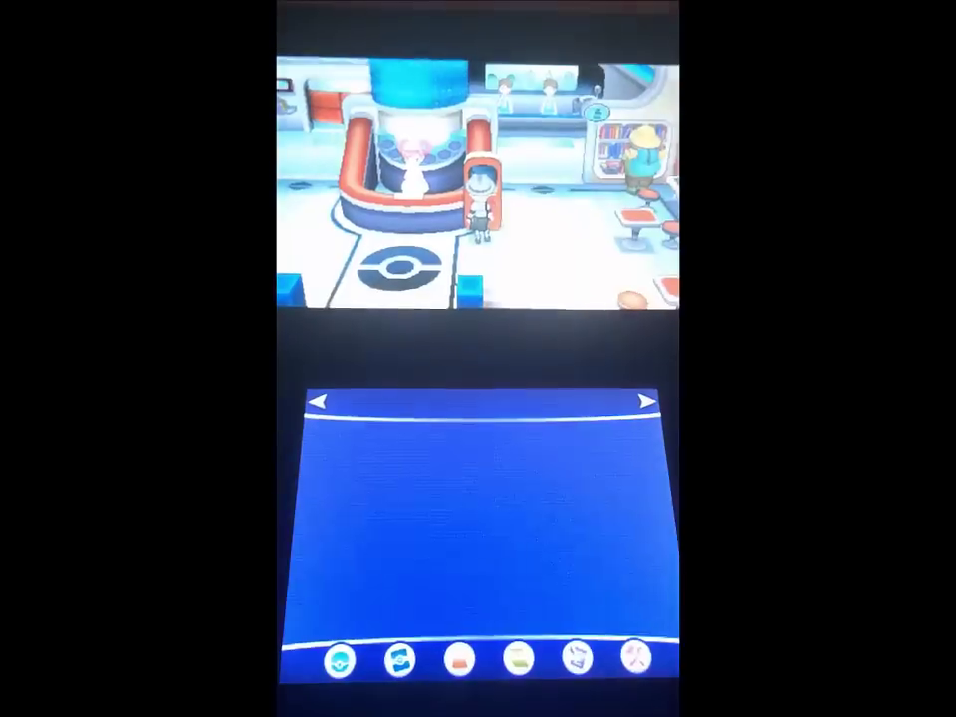
key(b)
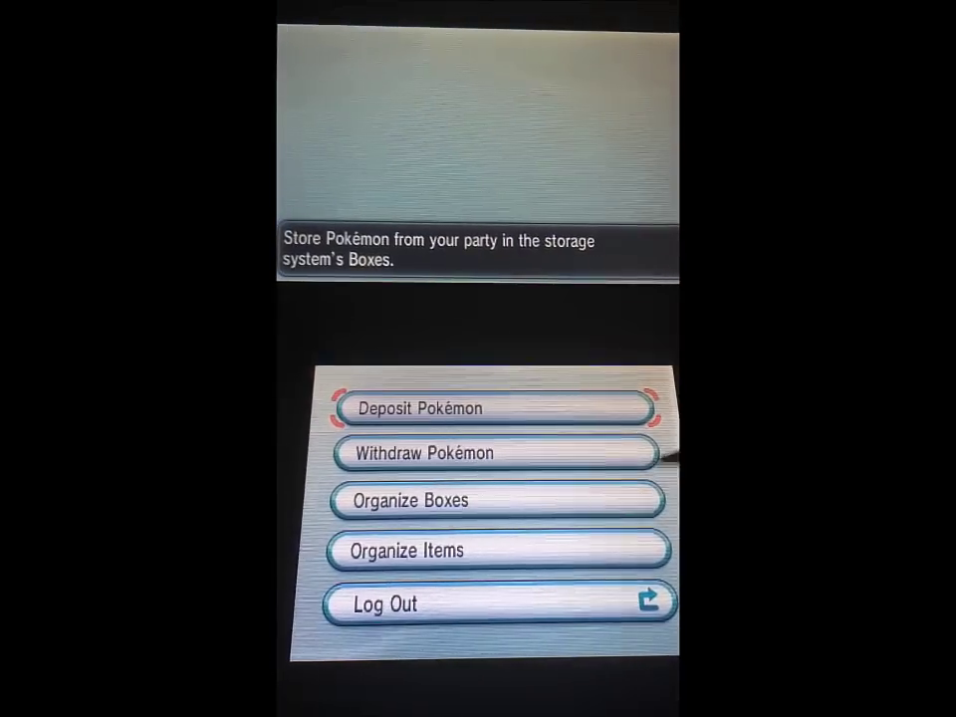
click(631, 487)
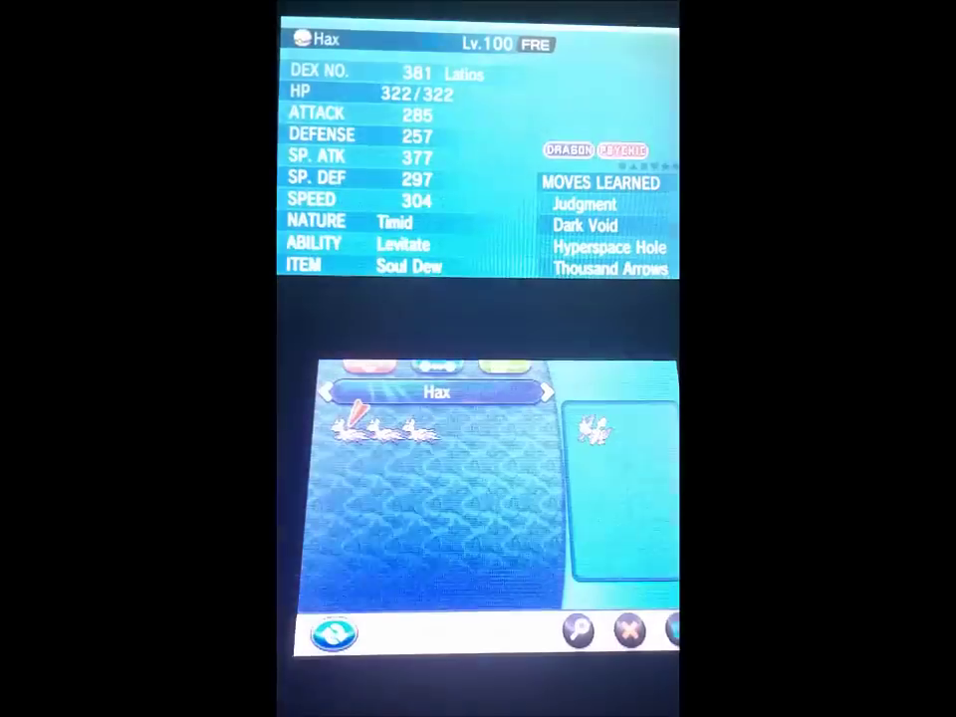
key(a)
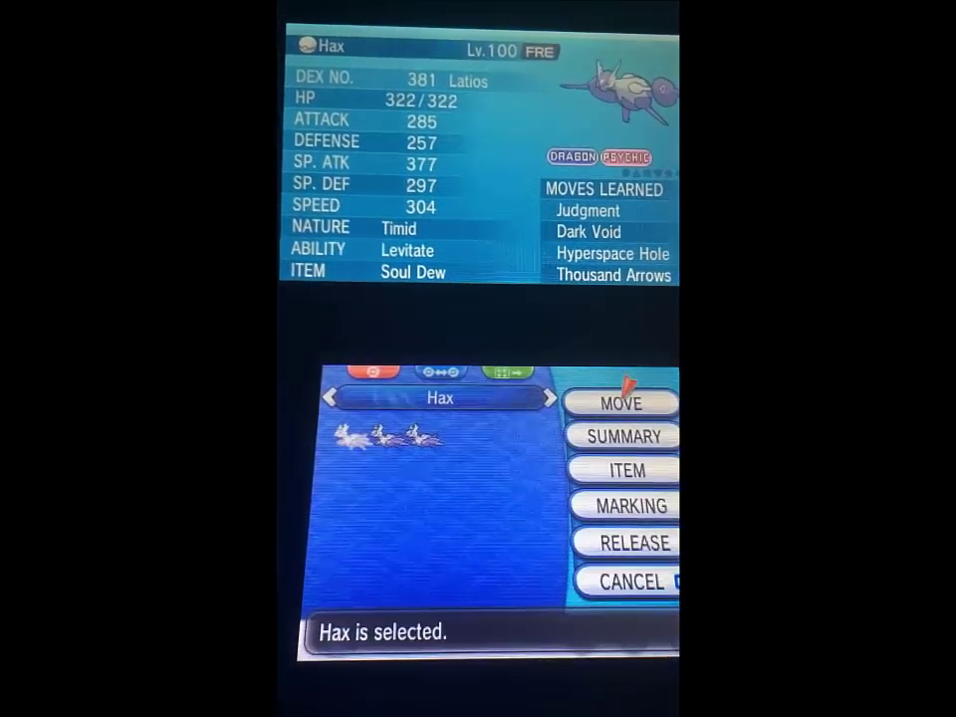
key(a)
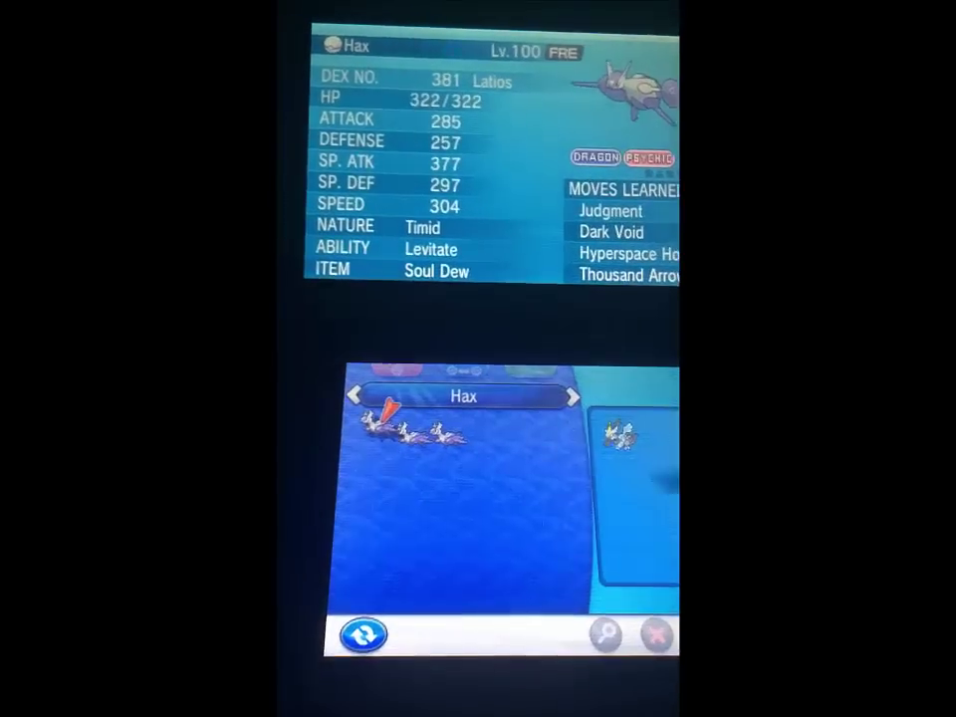